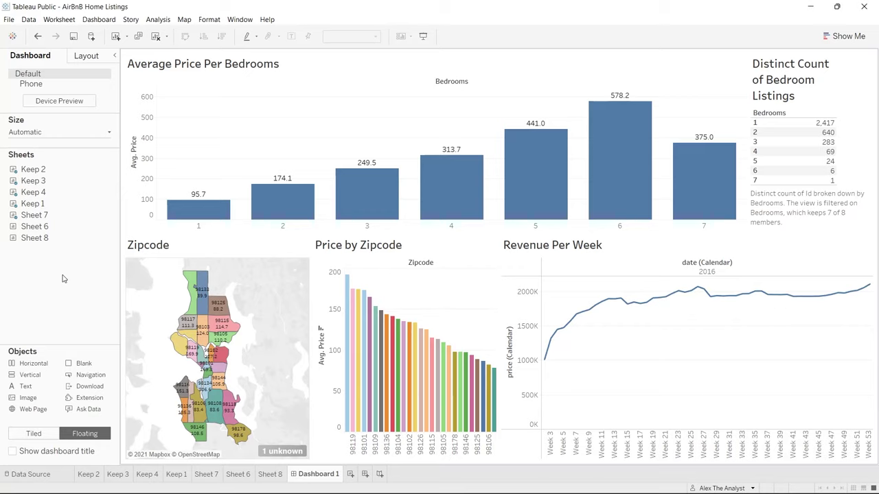
Switch to the browser's Kaggle Seattle Airbnb Open Data page and examine the calendar.csv and listings.csv previews
key("alt+Tab")
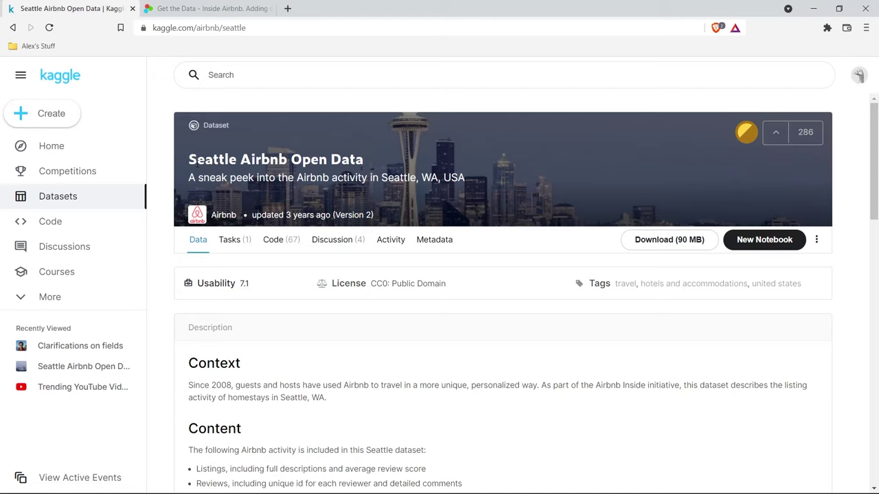
scroll(159, 220, "down", 5)
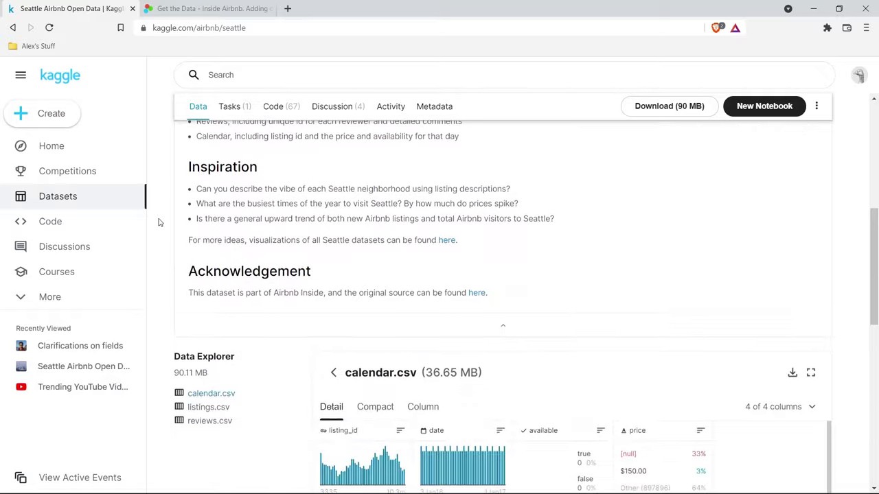
scroll(158, 220, "down", 3)
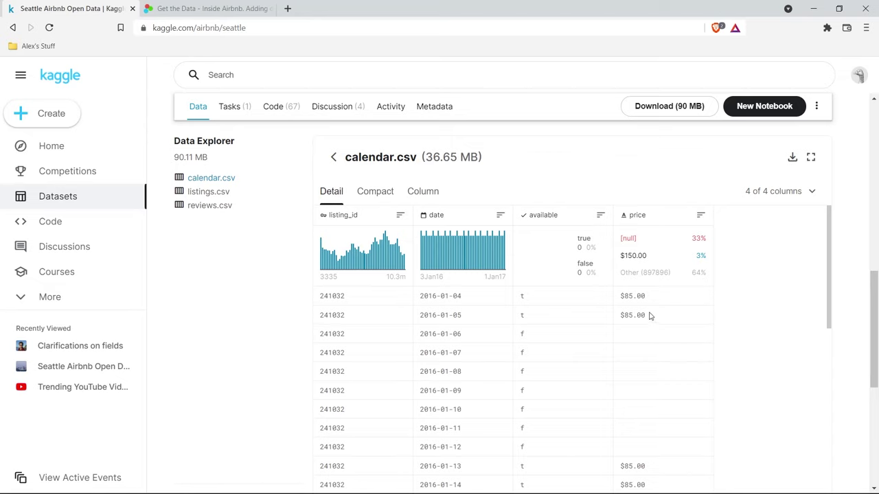
left_click(199, 193)
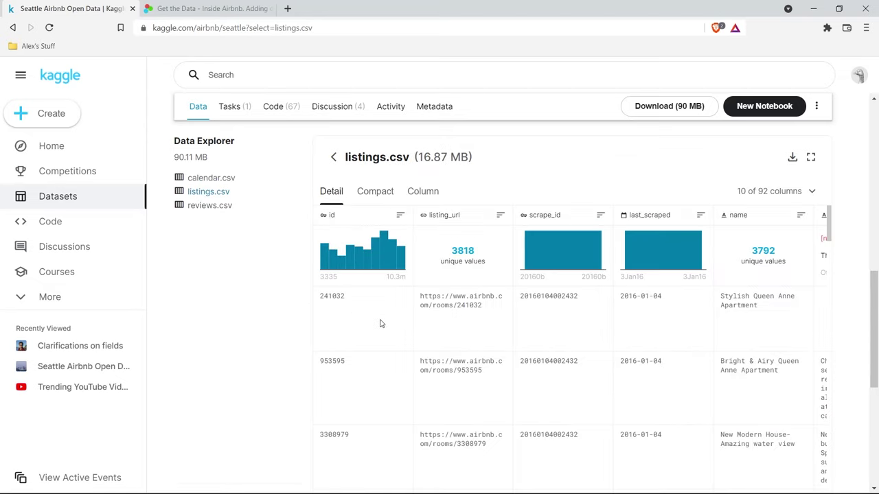
scroll(381, 324, "right", 2)
scroll(382, 324, "right", 3)
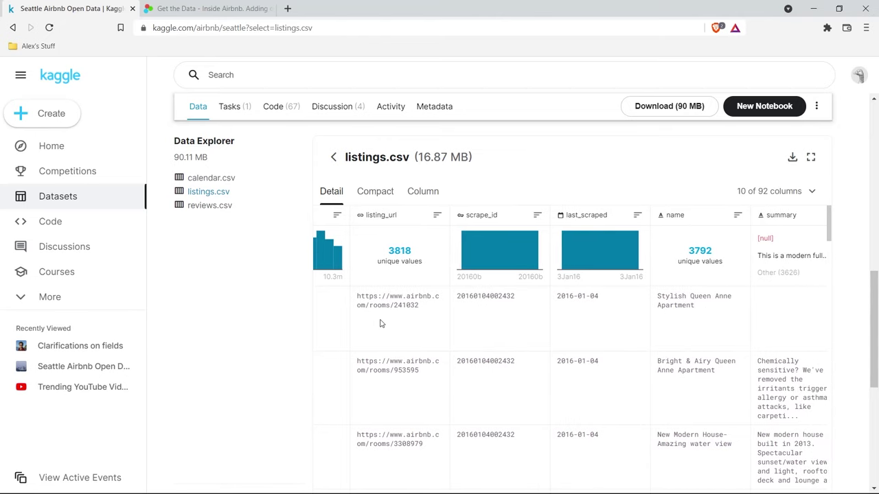
scroll(381, 323, "right", 3)
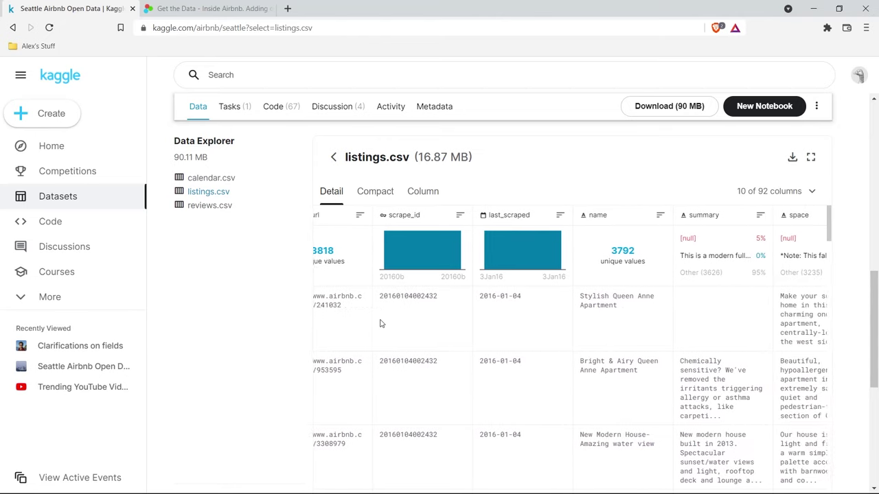
Examine all columns of the reviews.csv preview and reopen the listings.csv preview in the dataset page
left_click(217, 207)
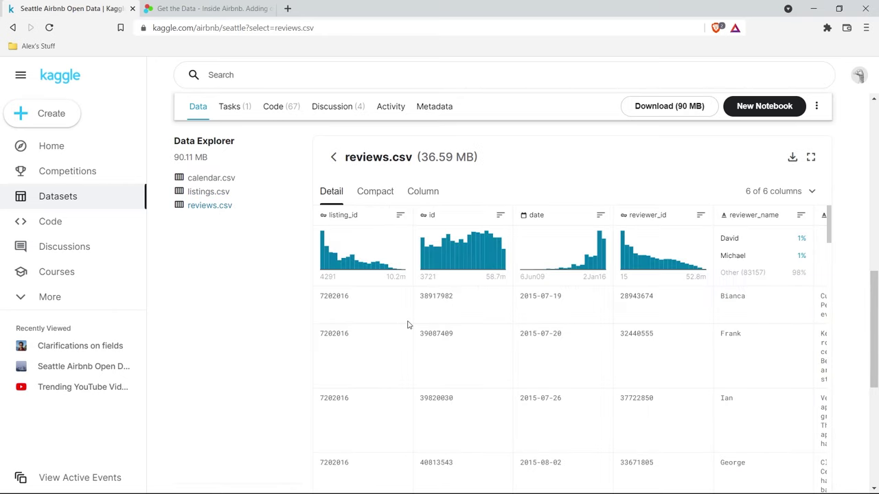
scroll(533, 328, "right", 4)
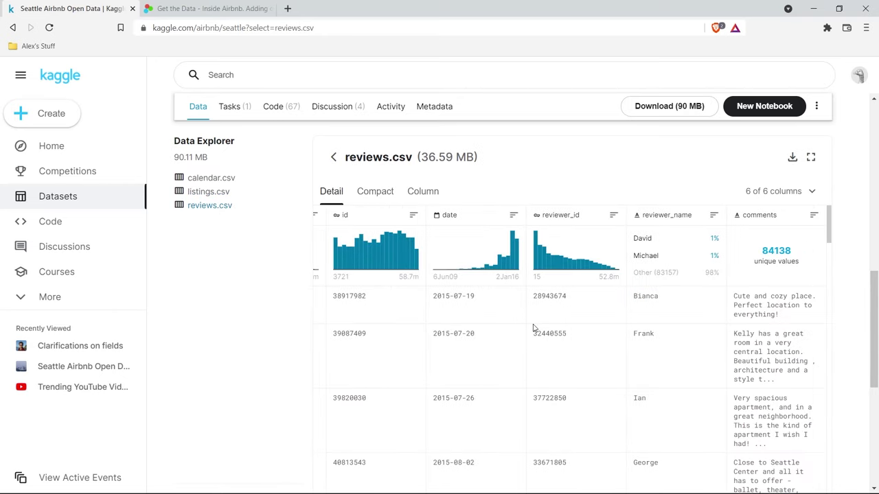
scroll(534, 328, "left", 4)
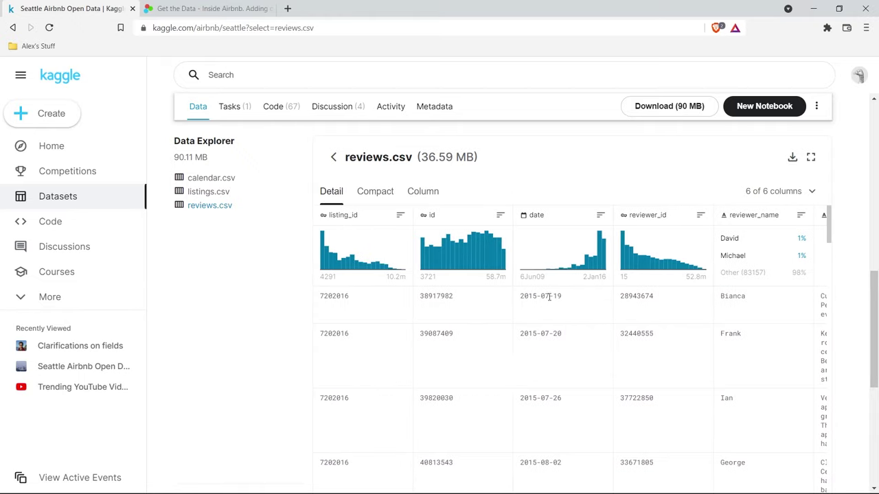
left_click(215, 194)
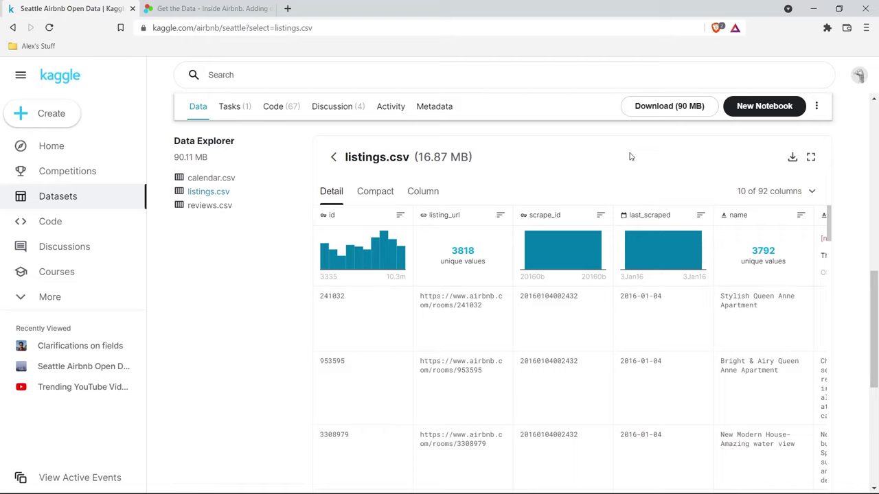
scroll(271, 236, "up", 1)
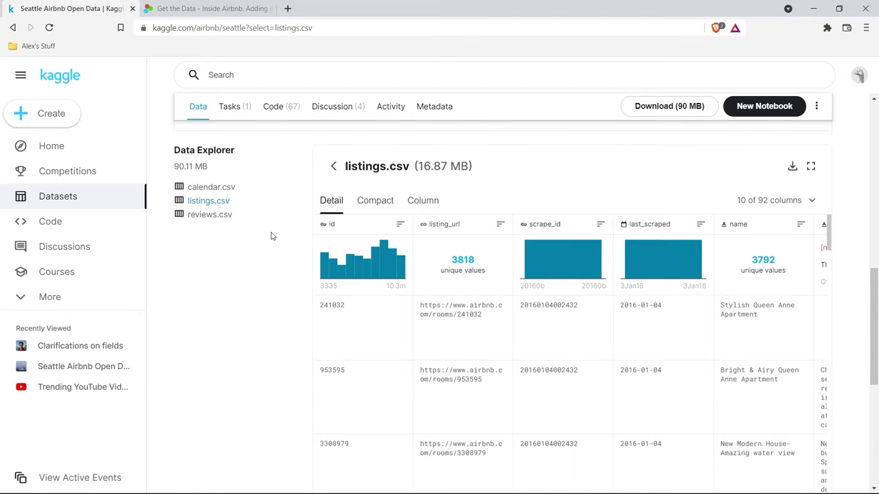
scroll(272, 236, "up", 8)
scroll(271, 233, "down", 7)
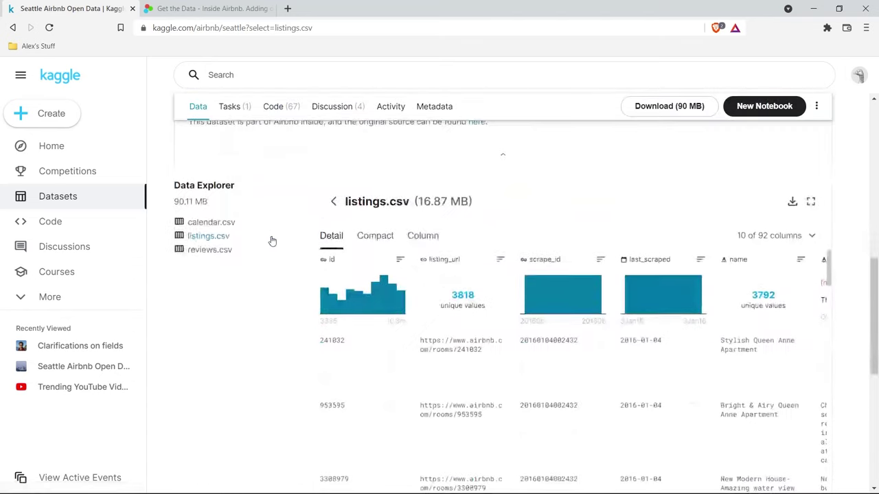
Compare the Kaggle dataset with the Seattle files offered on the Inside Airbnb data page
left_click(213, 7)
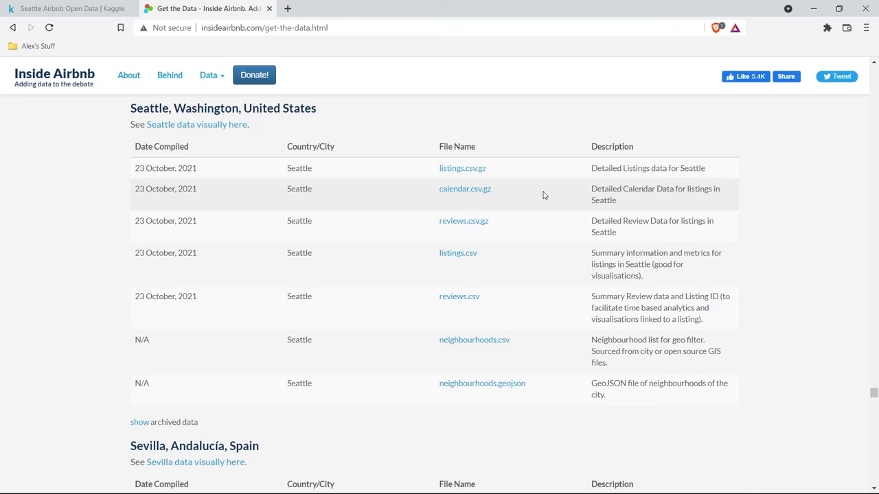
left_click(114, 8)
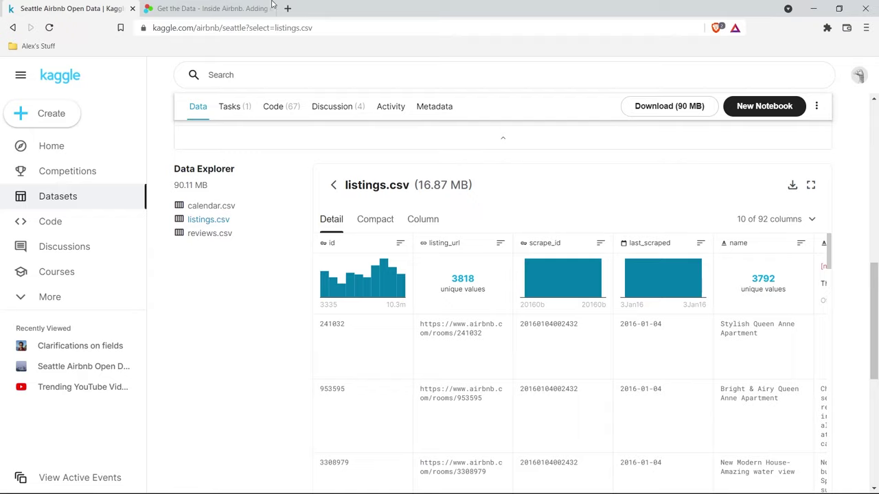
left_click(223, 7)
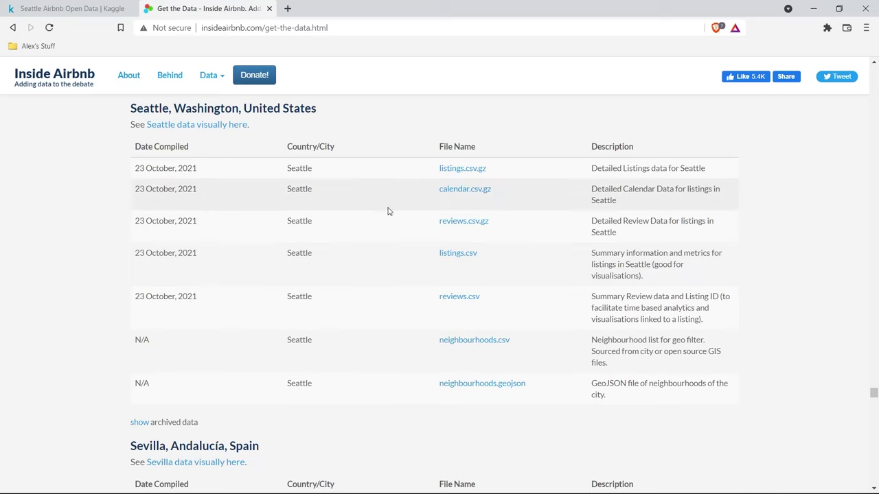
left_click(68, 7)
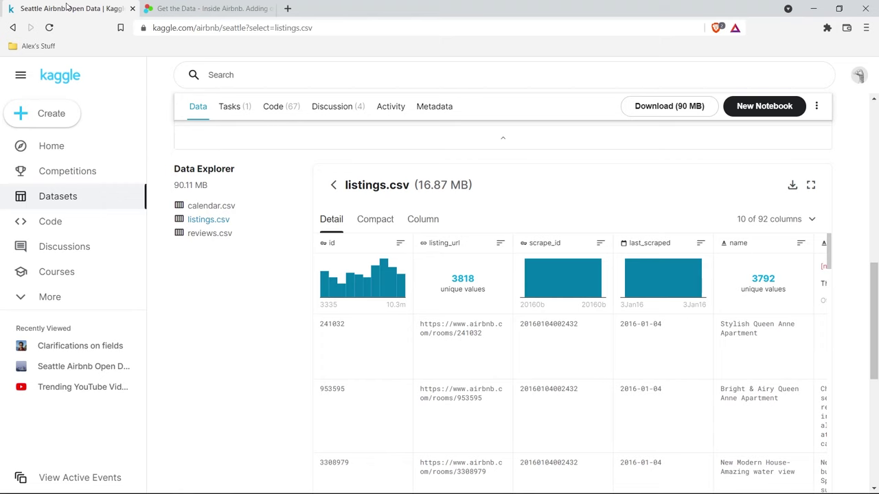
Switch to the Tableau Full Project workbook in Excel and move the Listings sheet ahead of Reviews
key("alt+Tab")
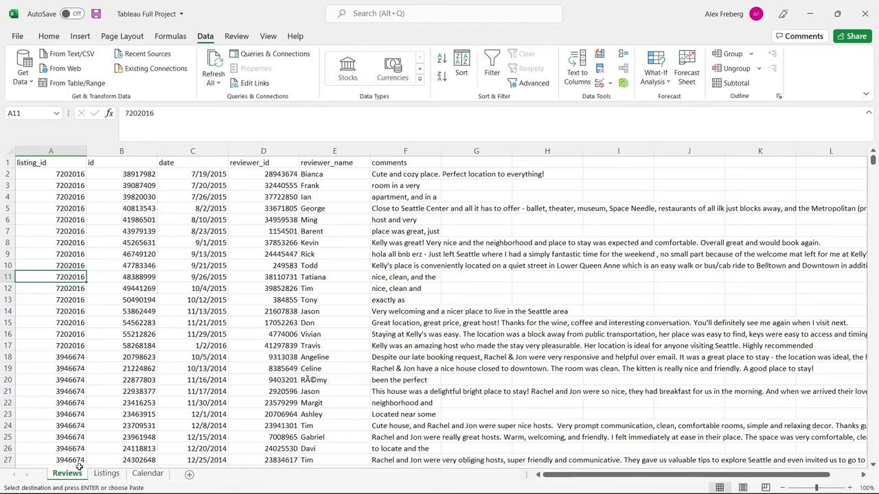
left_click(107, 473)
left_click_drag(78, 479, 65, 479)
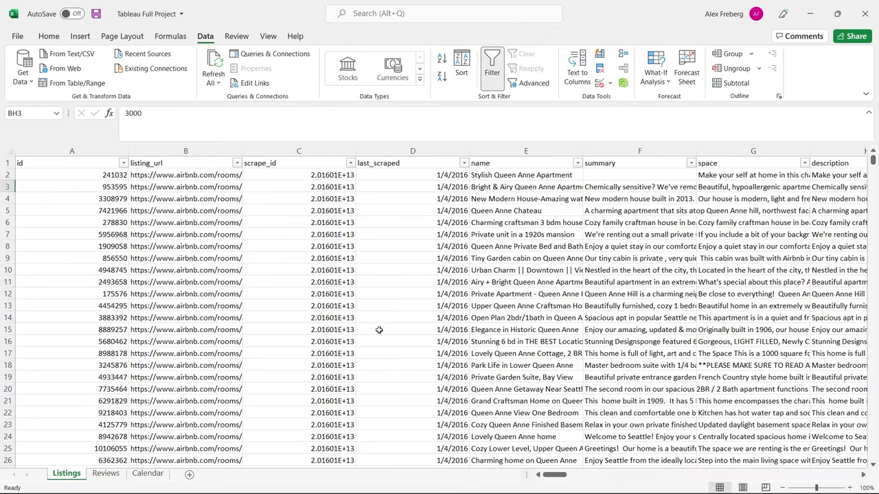
Examine the host, neighbourhood, zipcode, coordinate and room-related columns across the Listings sheet
left_click_drag(556, 479, 619, 465)
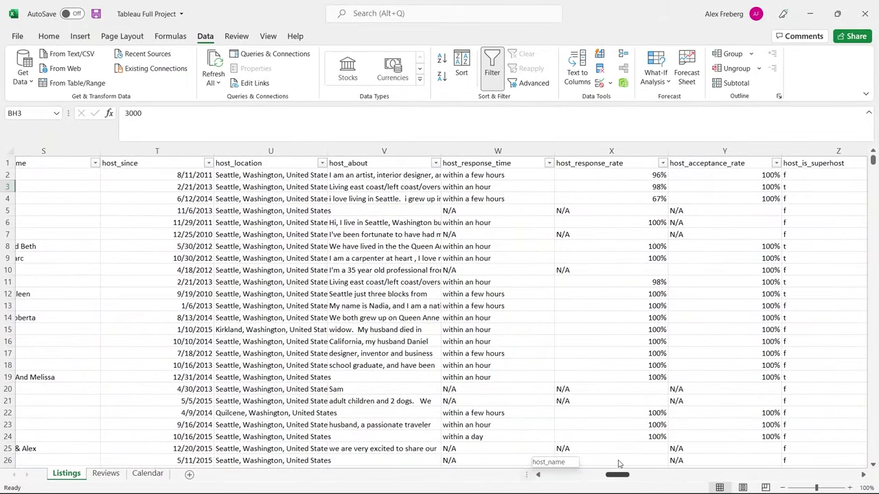
left_click_drag(619, 464, 621, 461)
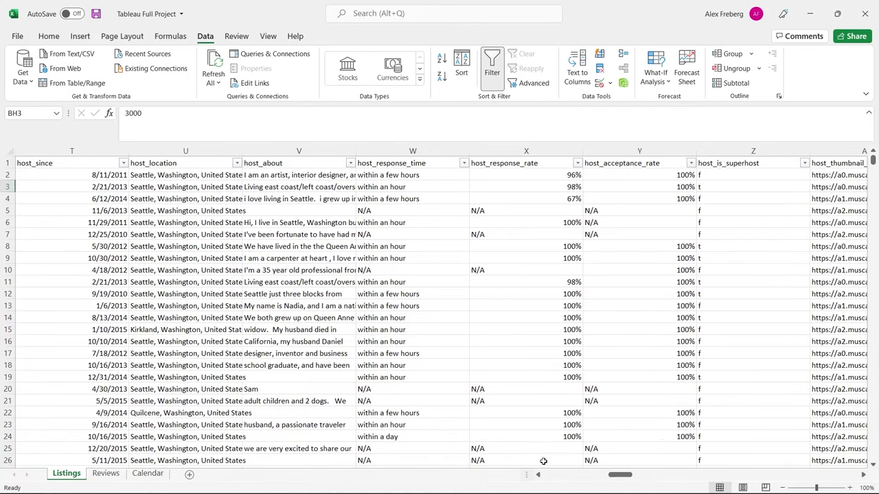
left_click_drag(620, 476, 678, 474)
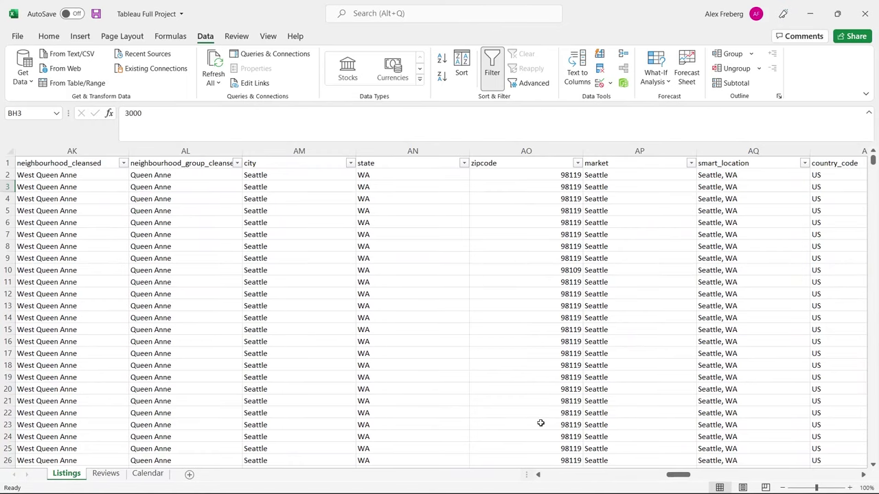
left_click_drag(680, 479, 699, 477)
left_click_drag(699, 475, 712, 479)
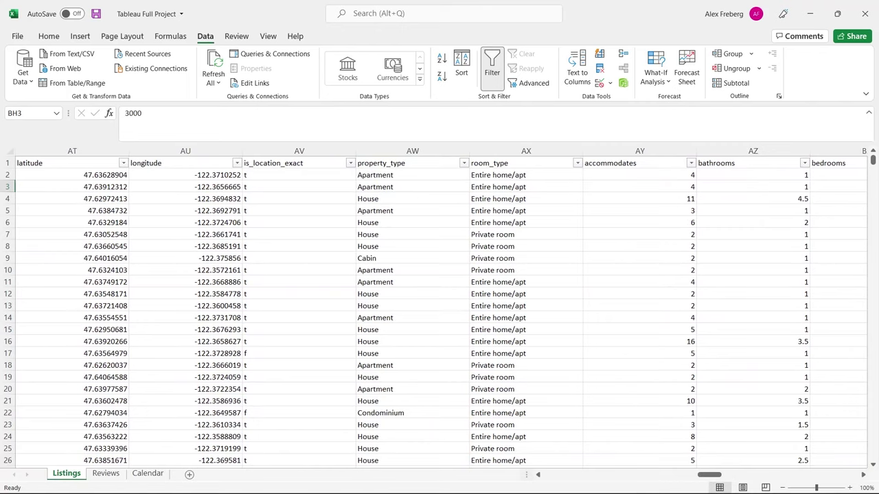
left_click_drag(715, 478, 724, 479)
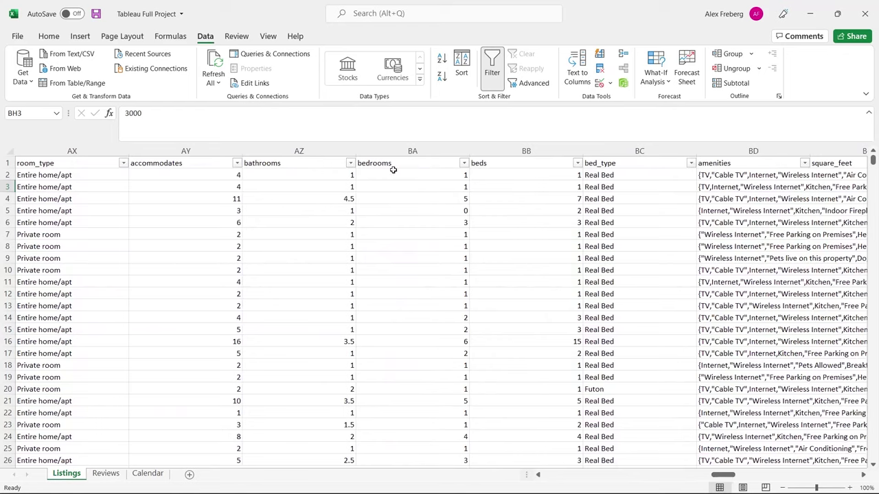
Compare the bedrooms and beds values of the listing in row 4
left_click(418, 199)
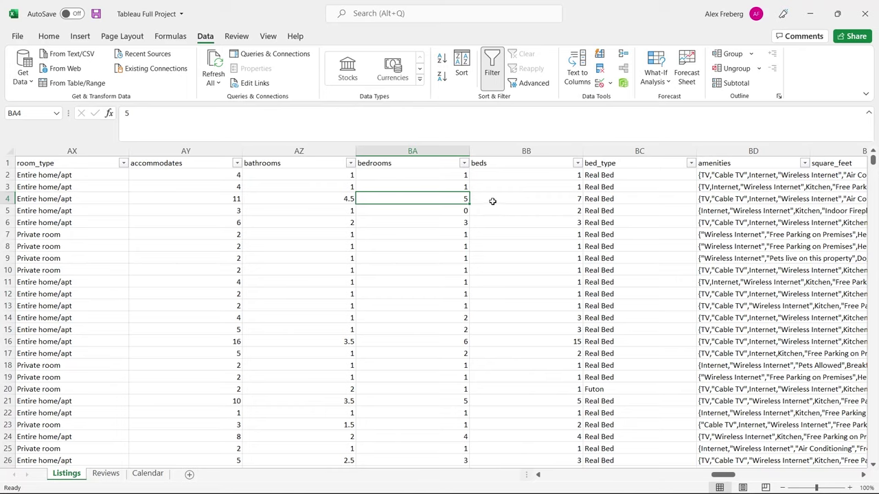
left_click(526, 199)
left_click(507, 163)
left_click(506, 198)
left_click(462, 199)
left_click(490, 200)
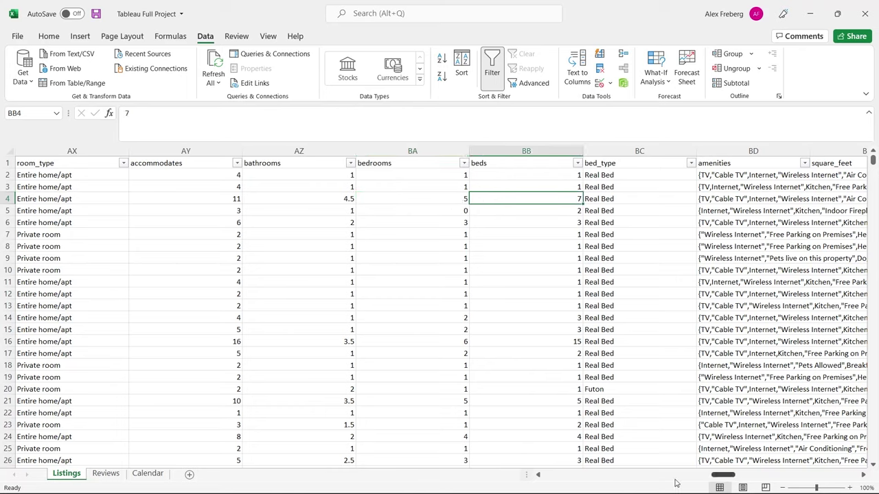
Inspect the price, weekly_price, monthly_price, security_deposit and cleaning_fee columns of the Listings sheet
left_click_drag(726, 476, 749, 477)
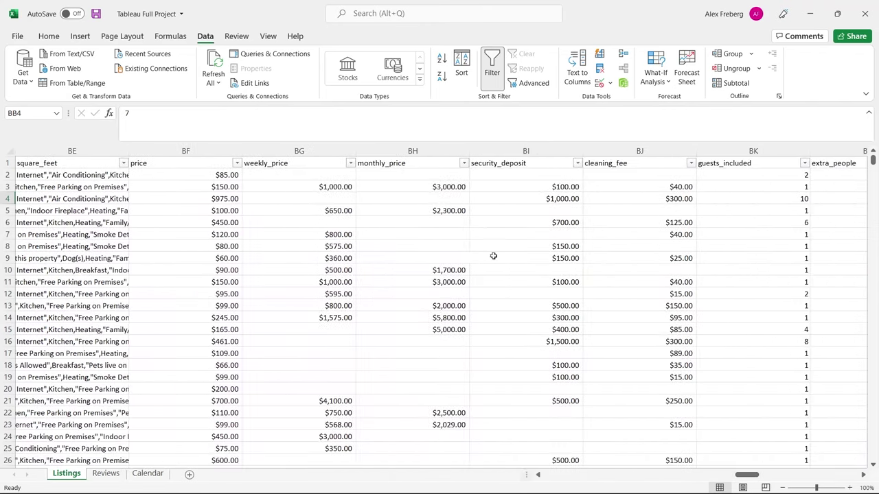
left_click(213, 174)
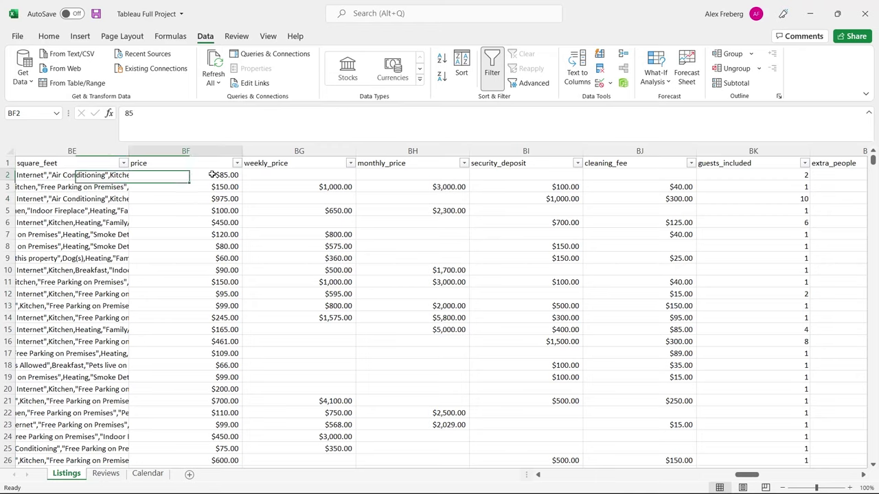
left_click_drag(212, 174, 210, 187)
left_click(210, 186)
left_click(269, 185)
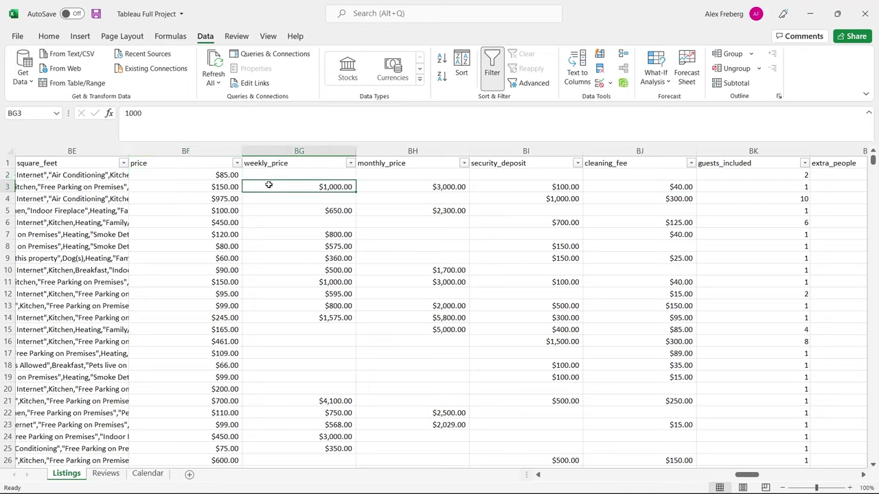
left_click(444, 188)
left_click(551, 187)
left_click(549, 198)
left_click(539, 262)
left_click(539, 270)
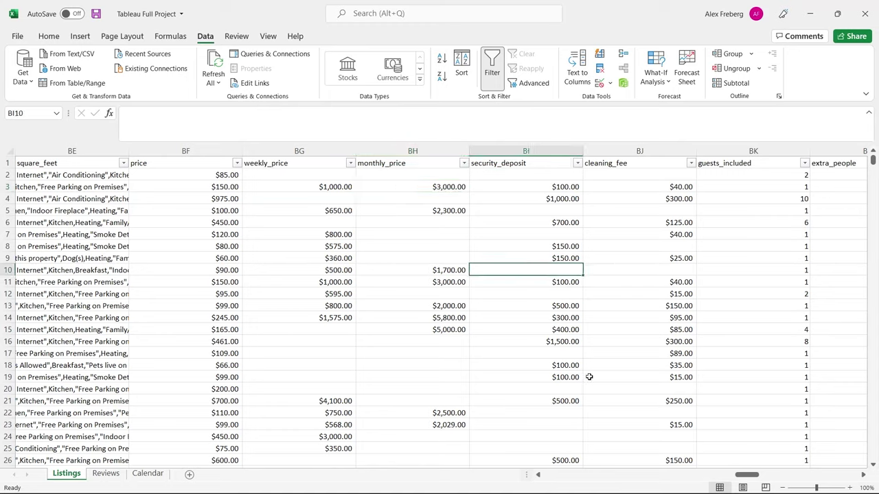
left_click(681, 191)
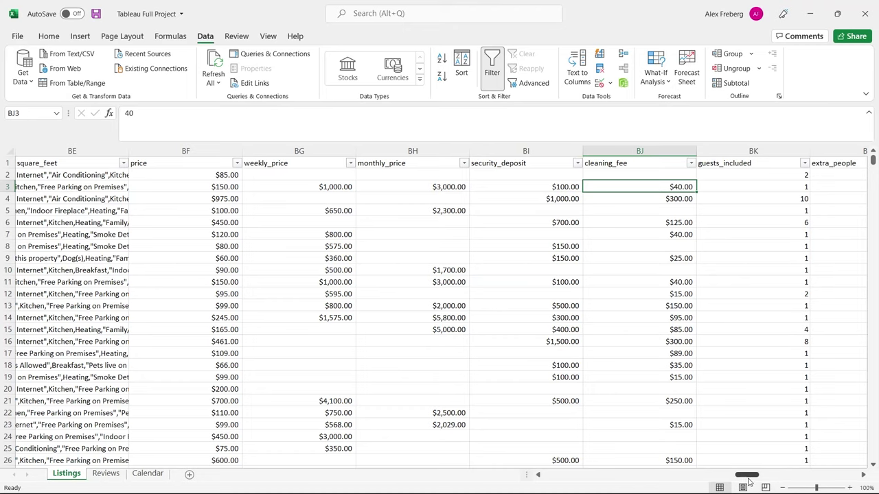
Compare the id column of the Listings sheet with the identifier columns of the Reviews sheet
left_click_drag(749, 482, 542, 483)
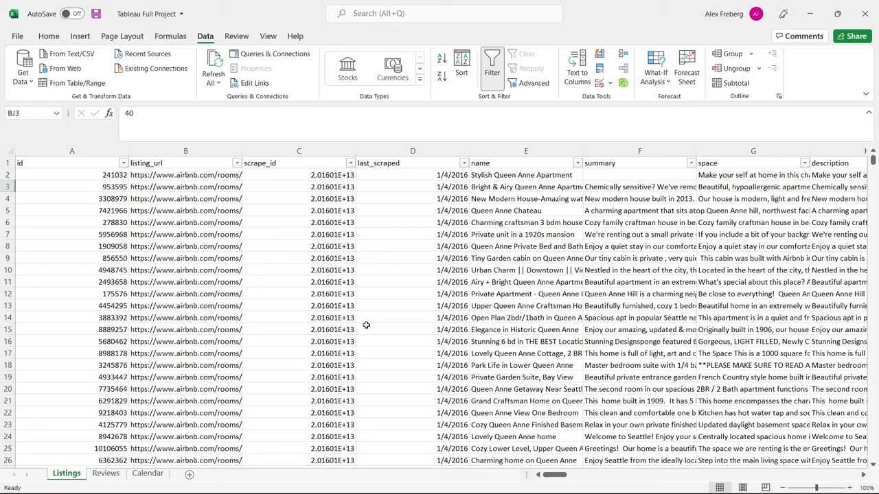
left_click(104, 474)
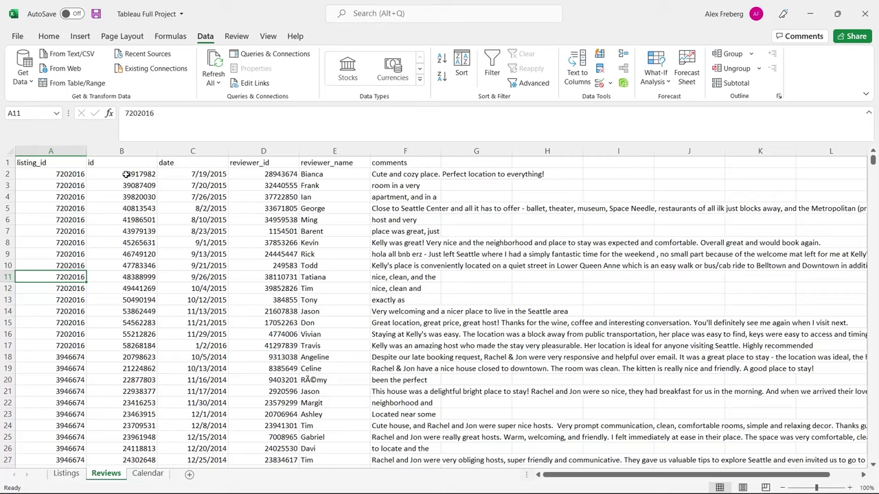
left_click(59, 475)
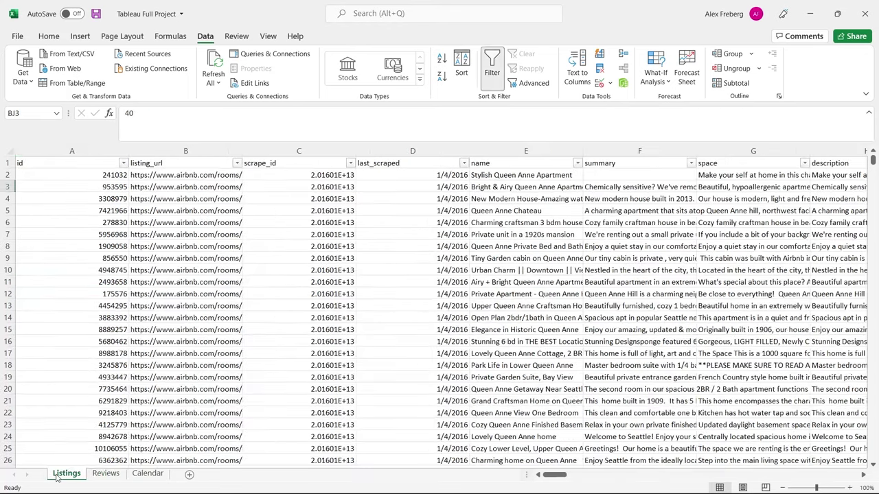
left_click(105, 476)
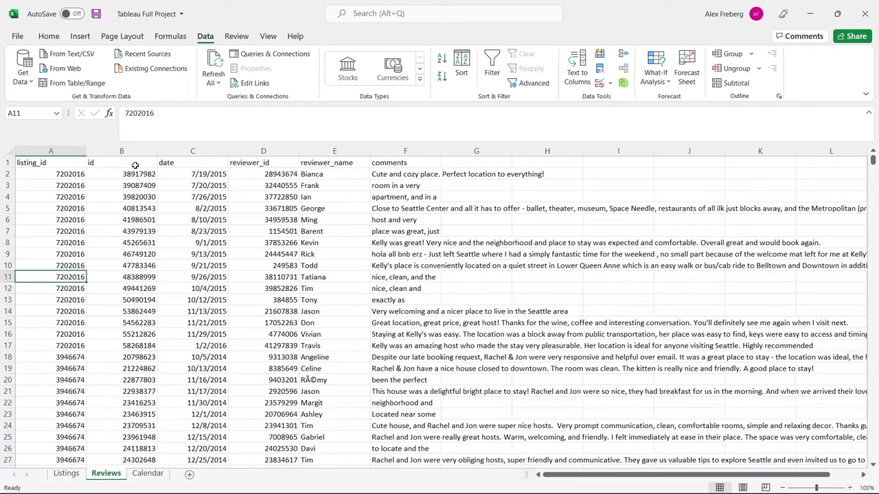